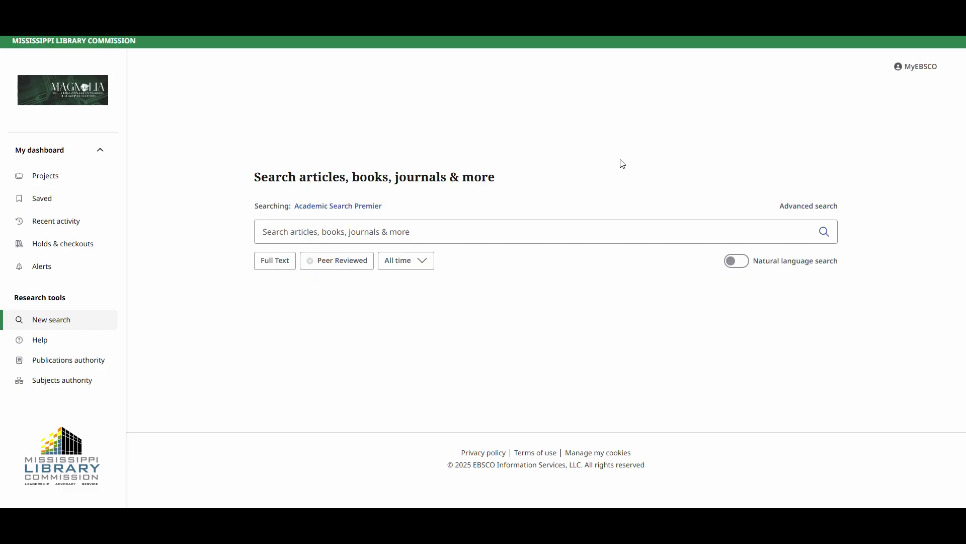
- View the account options available under the signed-in MyEBSCO profile
{"action": "left_click", "coordinate": [915, 73]}
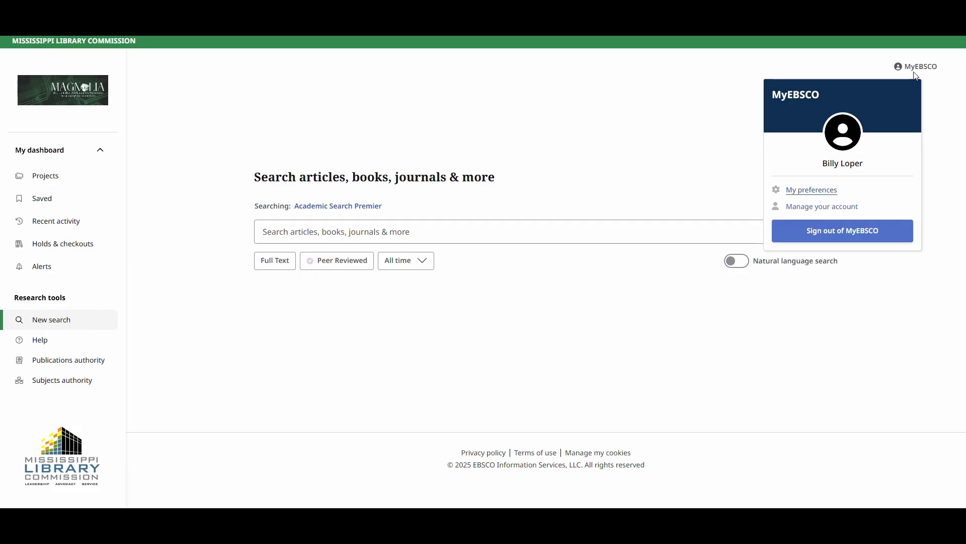
{"action": "left_click", "coordinate": [634, 87]}
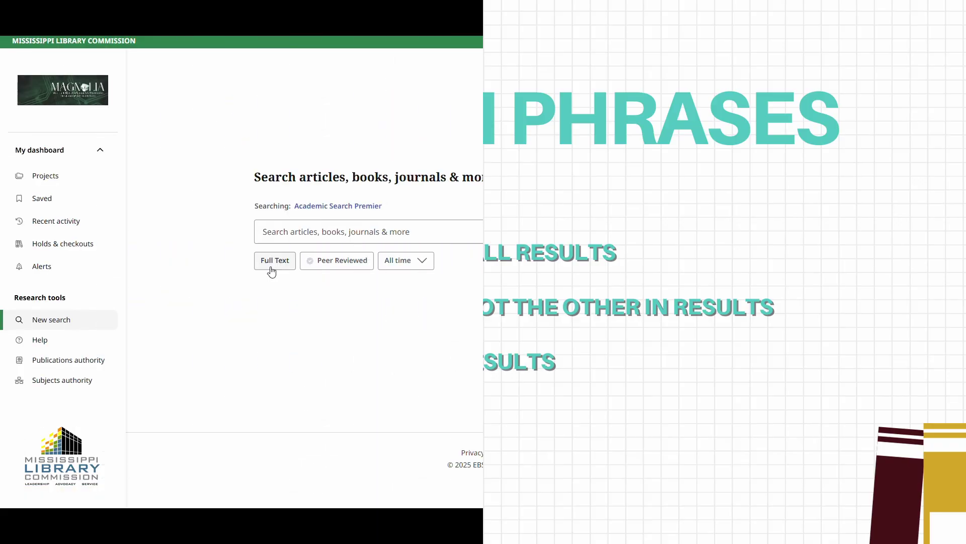
{"action": "left_click", "coordinate": [272, 266]}
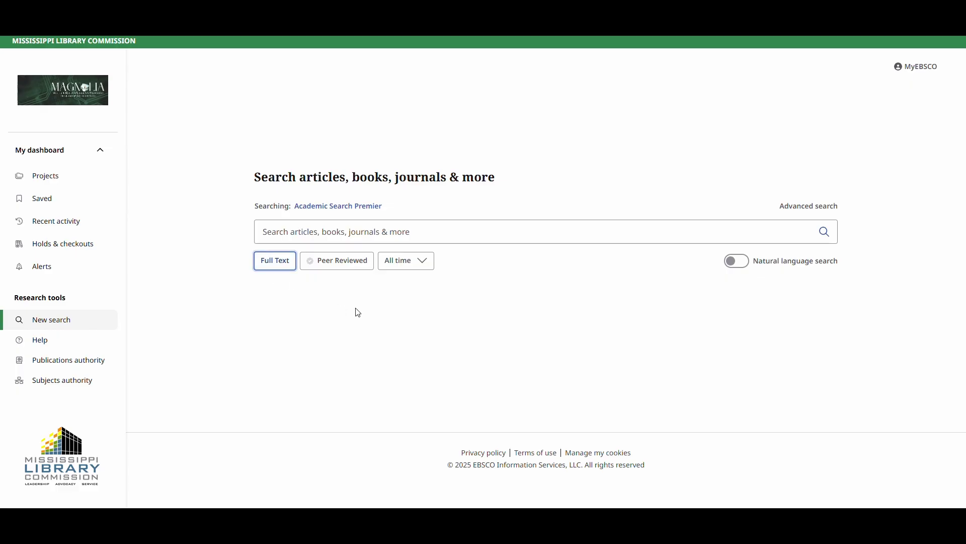
{"action": "left_click", "coordinate": [352, 264]}
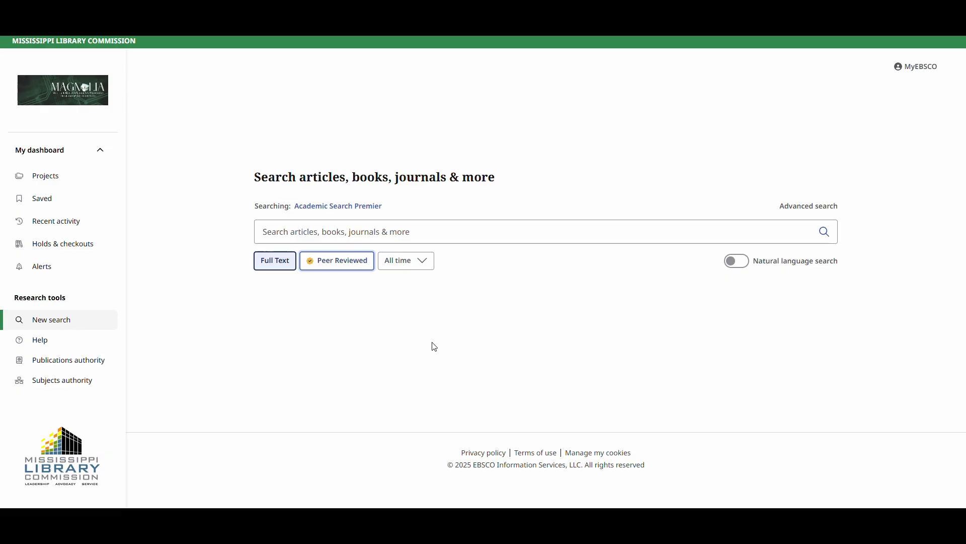
{"action": "left_click", "coordinate": [424, 268]}
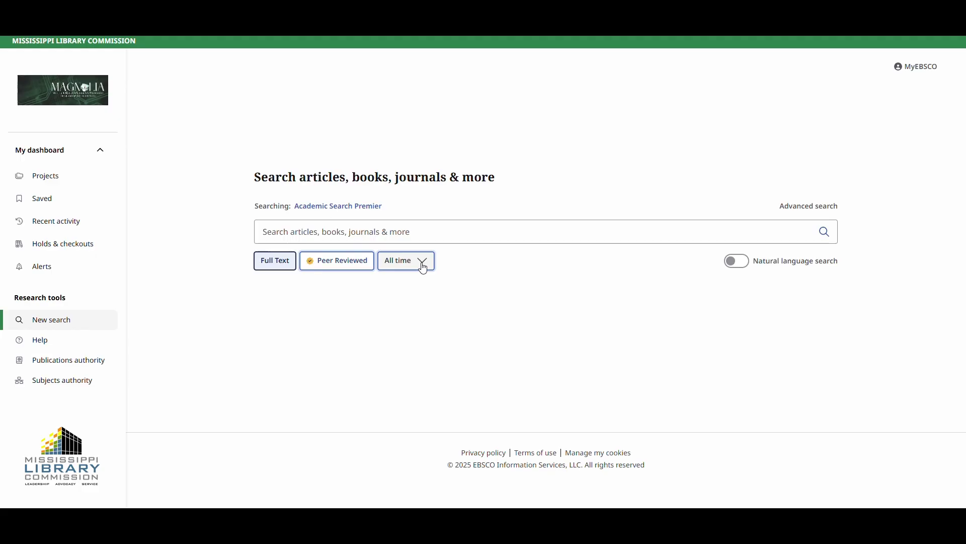
{"action": "left_click", "coordinate": [564, 355]}
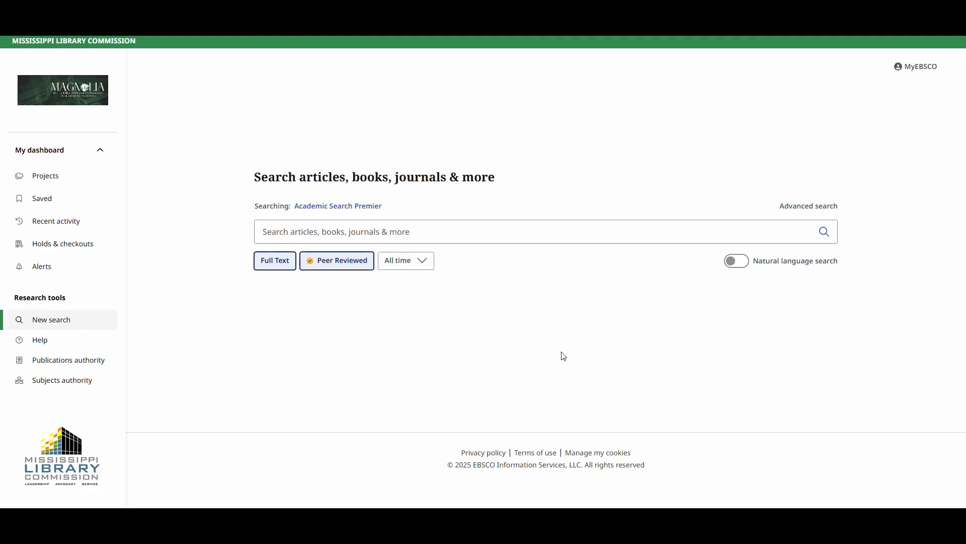
{"action": "left_click", "coordinate": [346, 267]}
{"action": "left_click", "coordinate": [287, 268]}
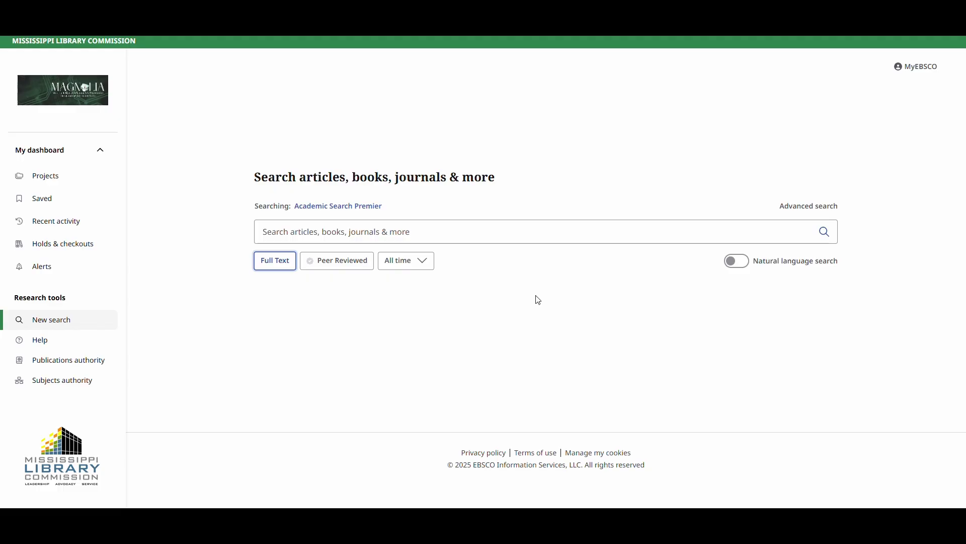
- Search Academic Search Premier for "Mississippi River" and look through the first results
{"action": "left_click", "coordinate": [532, 234]}
{"action": "type", "text": "Mi"}
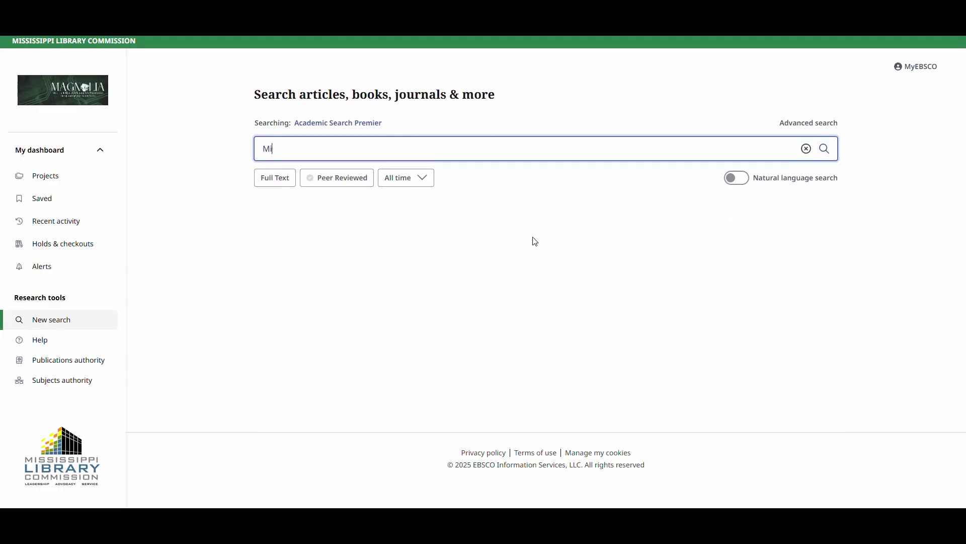
{"action": "type", "text": "ssissip"}
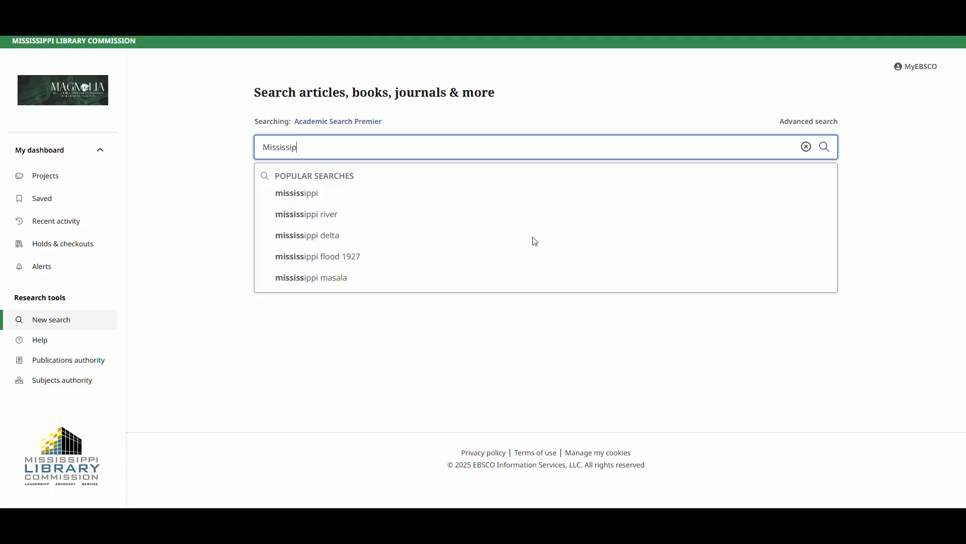
{"action": "type", "text": "pi River"}
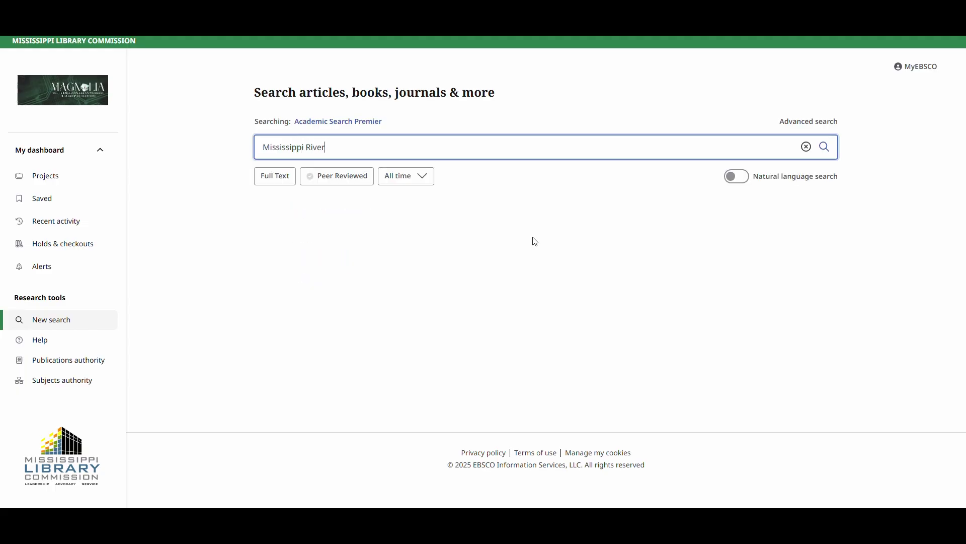
{"action": "key", "text": "Return"}
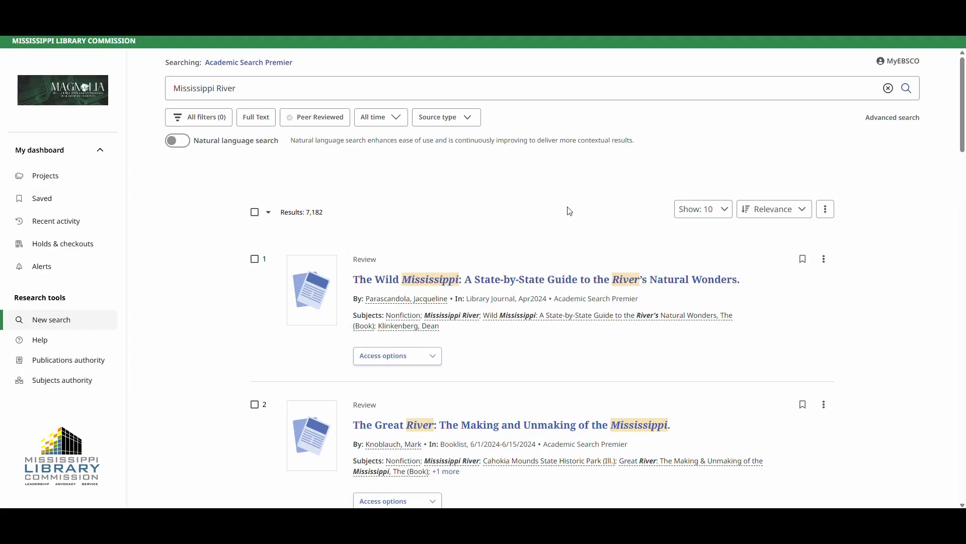
{"action": "scroll", "coordinate": [570, 211], "scroll_direction": "down", "scroll_amount": 5}
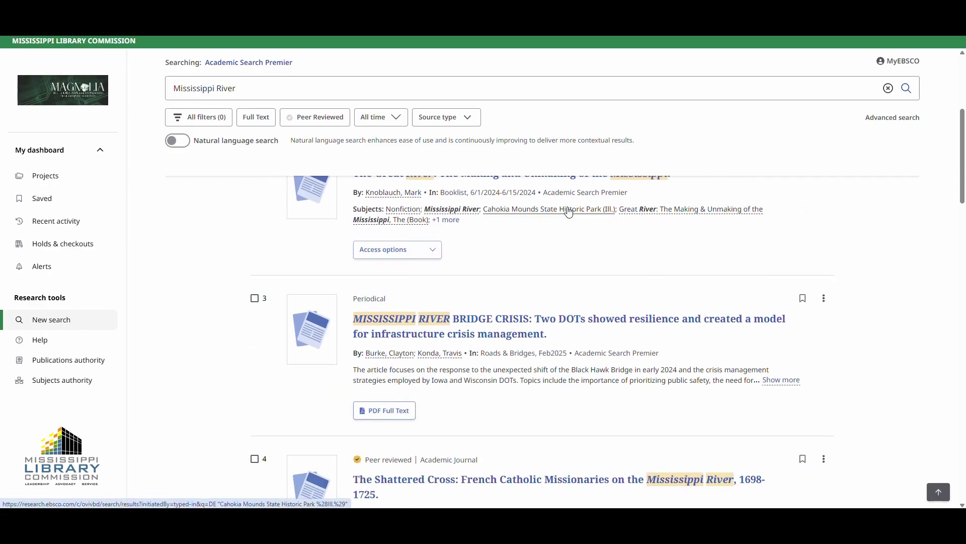
{"action": "scroll", "coordinate": [570, 211], "scroll_direction": "up", "scroll_amount": 4}
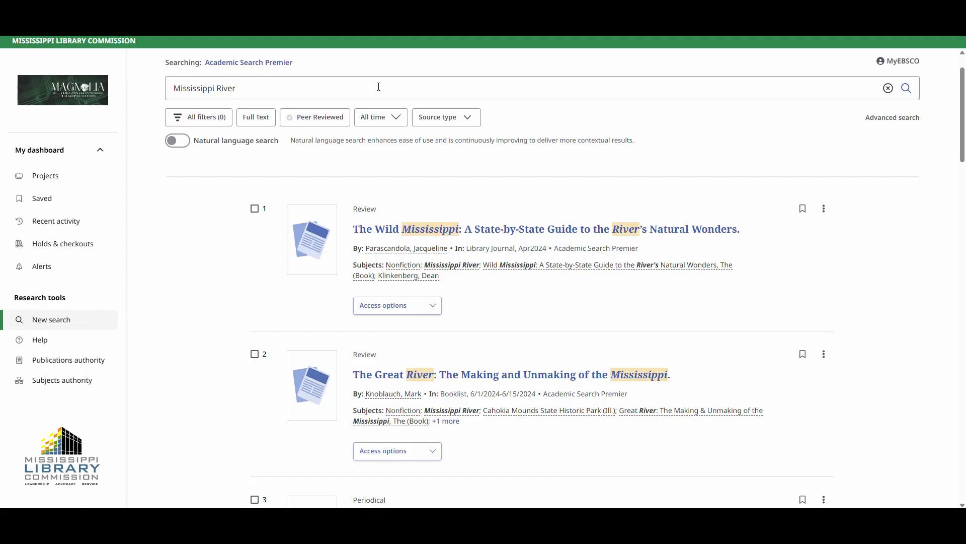
{"action": "scroll", "coordinate": [453, 187], "scroll_direction": "up", "scroll_amount": 1}
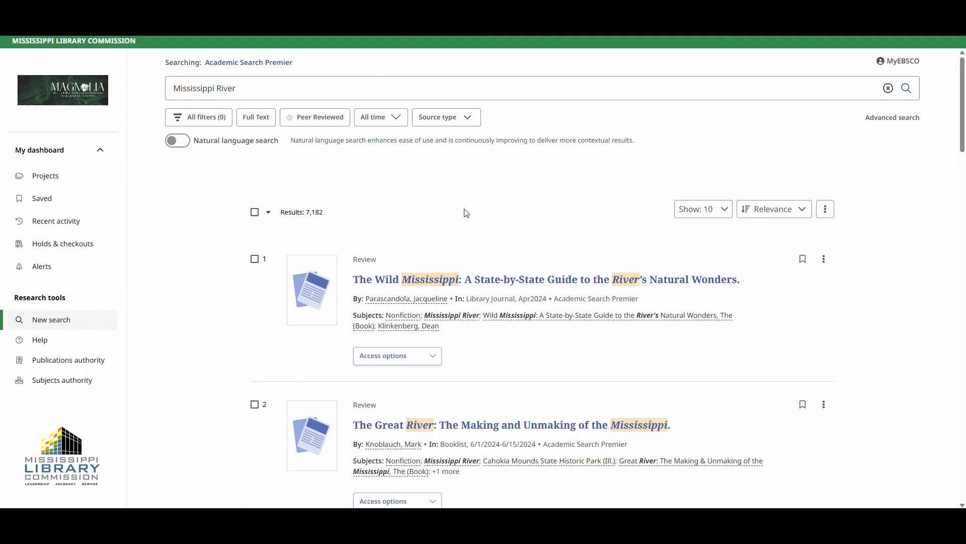
- Narrow the search by extending the query to "Mississippi River AND mississippi history"
{"action": "left_click", "coordinate": [417, 94]}
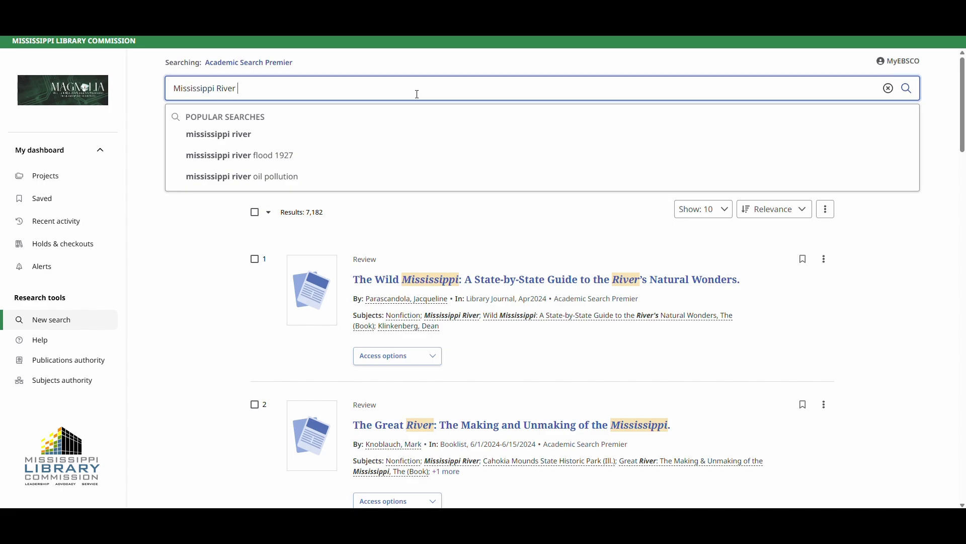
{"action": "type", "text": "AND"}
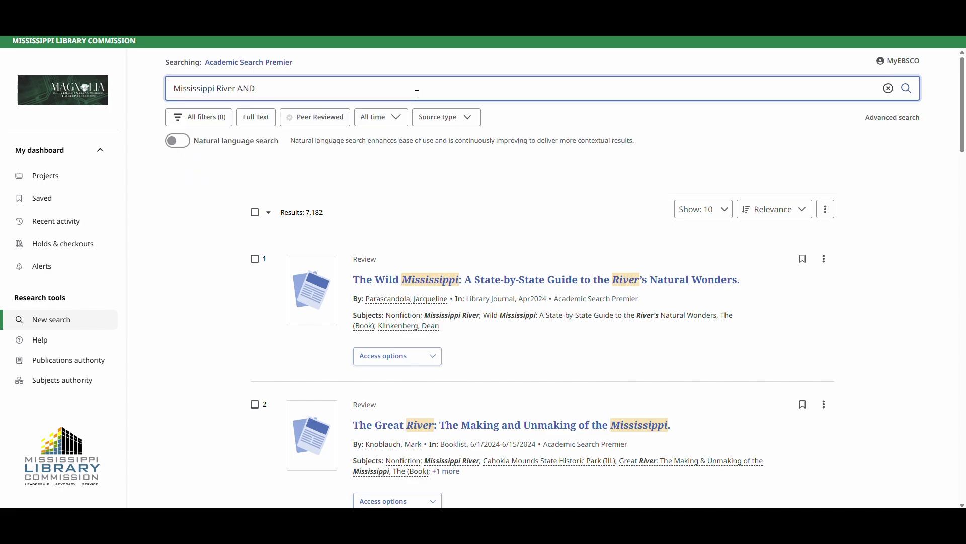
{"action": "type", "text": " mississippi history"}
{"action": "key", "text": "Return"}
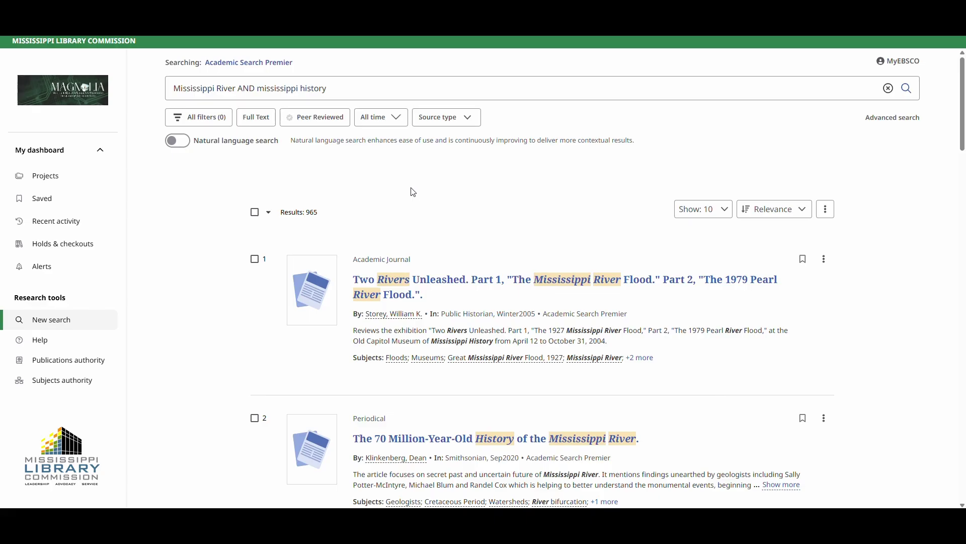
- Replace the second search term with geology and run "Mississippi River AND geology"
{"action": "left_click_drag", "start_coordinate": [335, 86], "coordinate": [260, 86]}
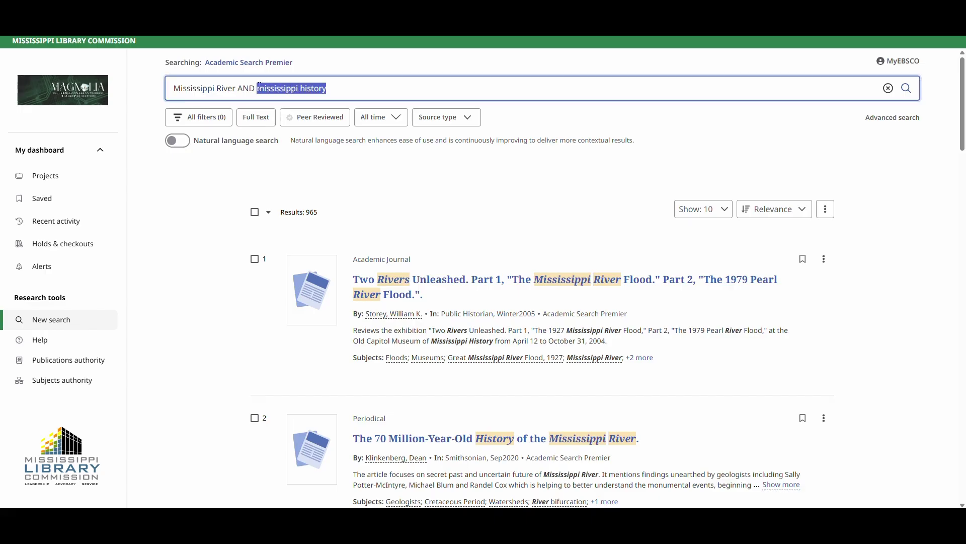
{"action": "type", "text": "g"}
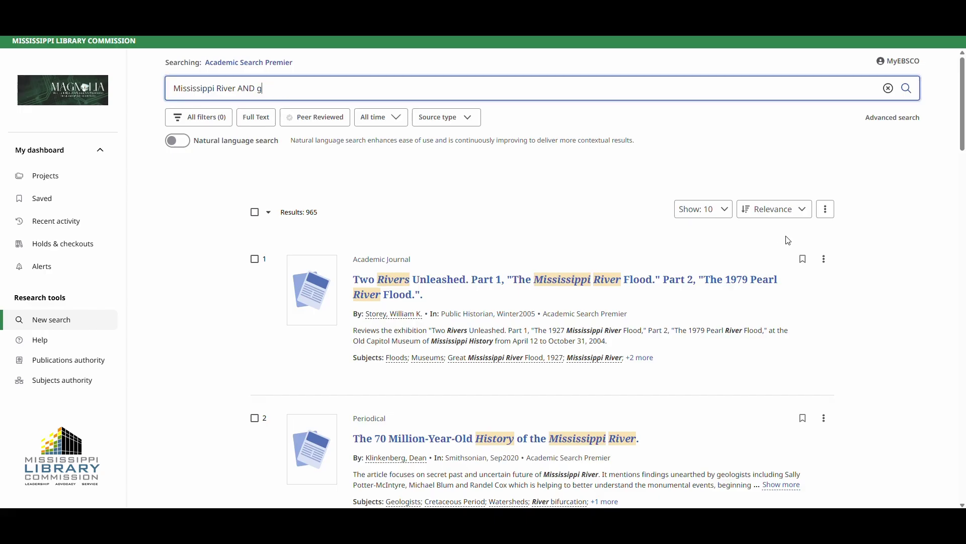
{"action": "type", "text": "eology"}
{"action": "key", "text": "Return"}
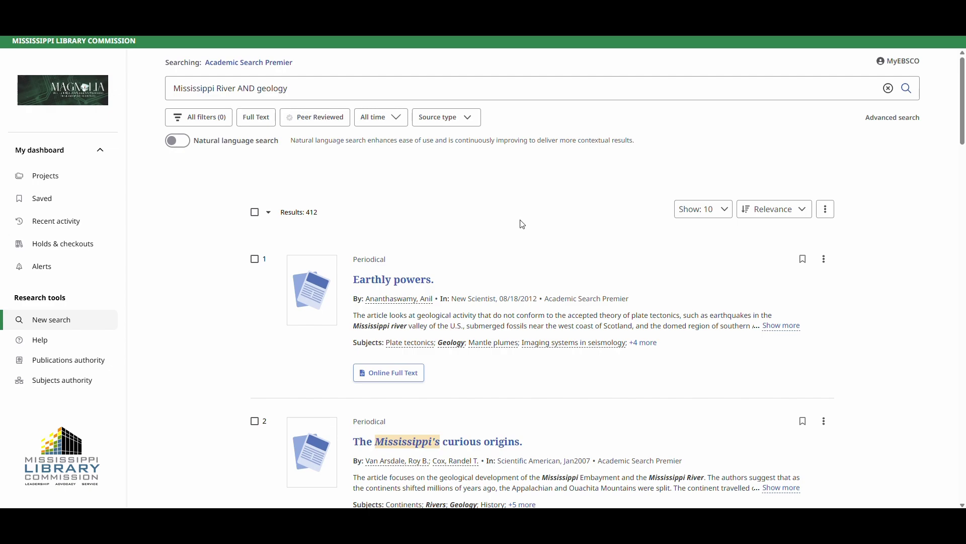
- Exclude a topic from the results by searching for "Mississippi River NOT biology"
{"action": "left_click", "coordinate": [339, 92]}
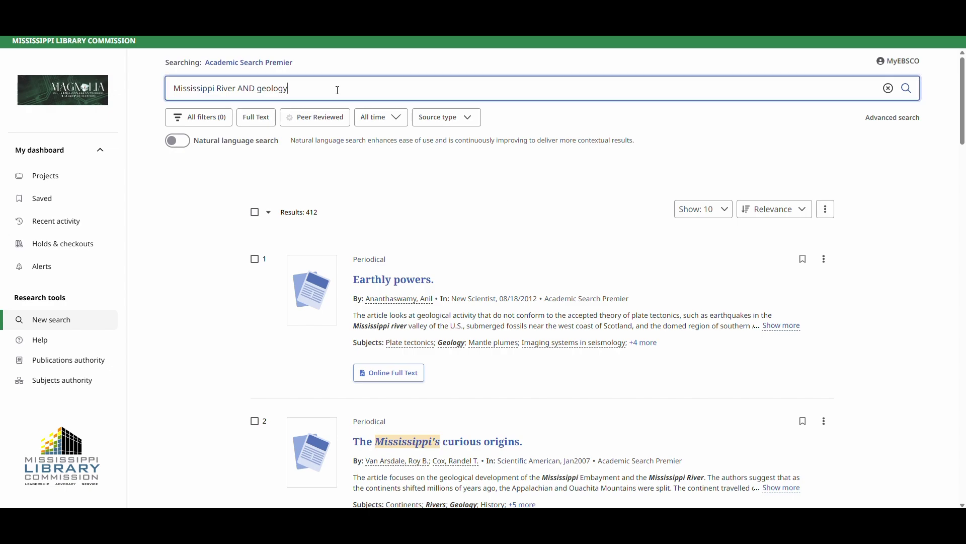
{"action": "key", "text": "ctrl+shift+Left"}
{"action": "key", "text": "ctrl+shift+Left"}
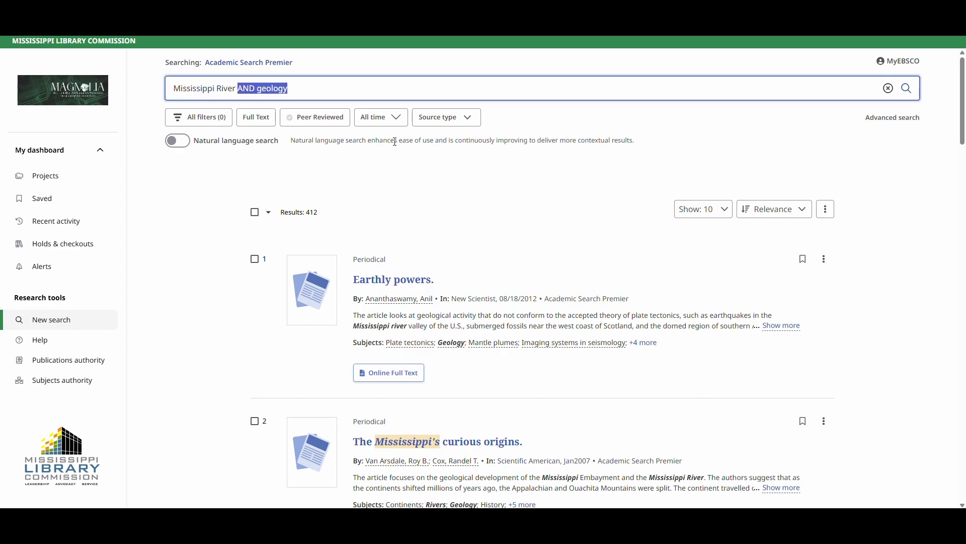
{"action": "type", "text": "NOT"}
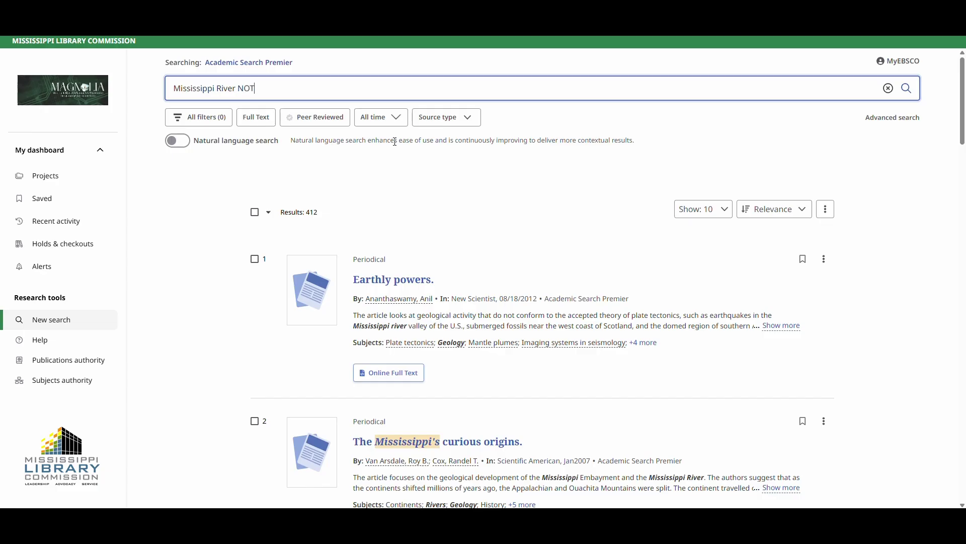
{"action": "type", "text": " biology"}
{"action": "key", "text": "Return"}
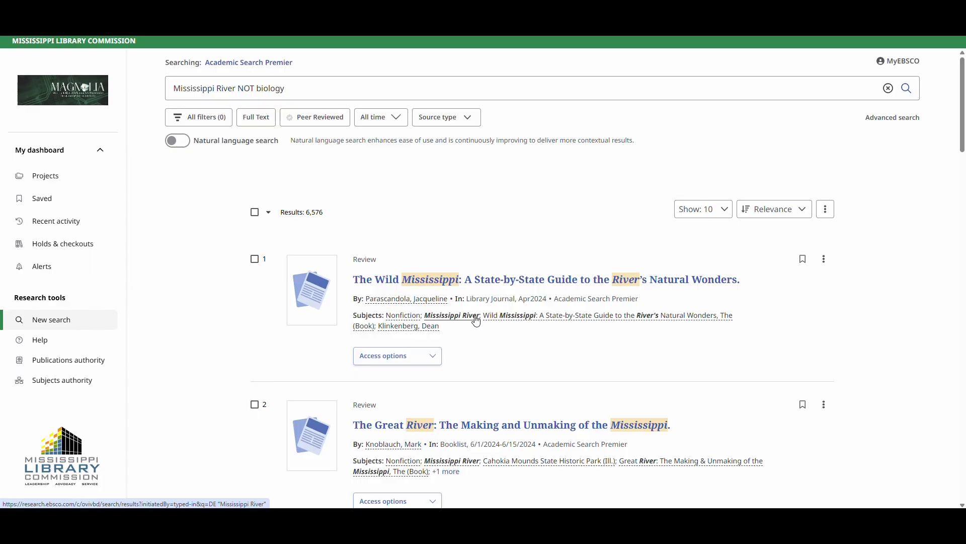
- Limit the results to full-text, peer-reviewed items published in the past 12 months
{"action": "left_click", "coordinate": [269, 121]}
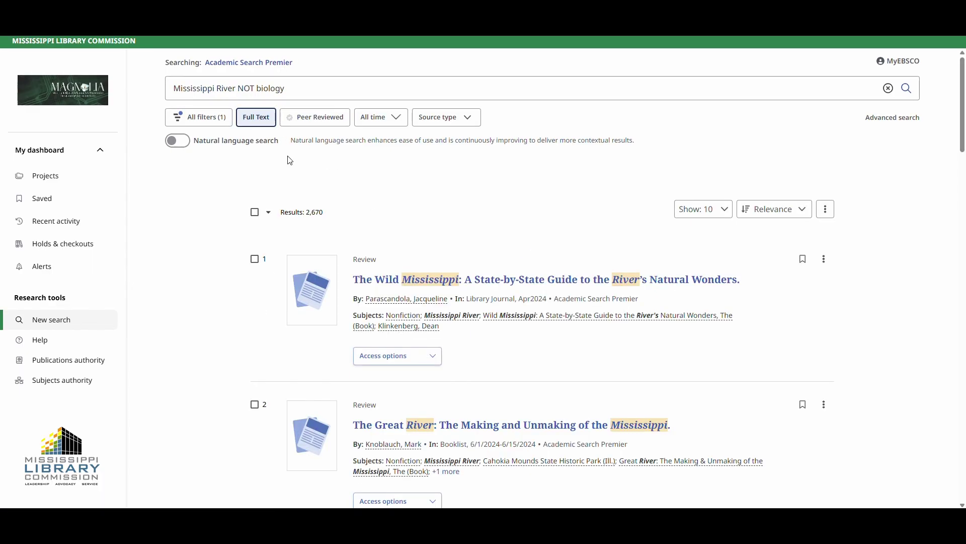
{"action": "left_click", "coordinate": [324, 122]}
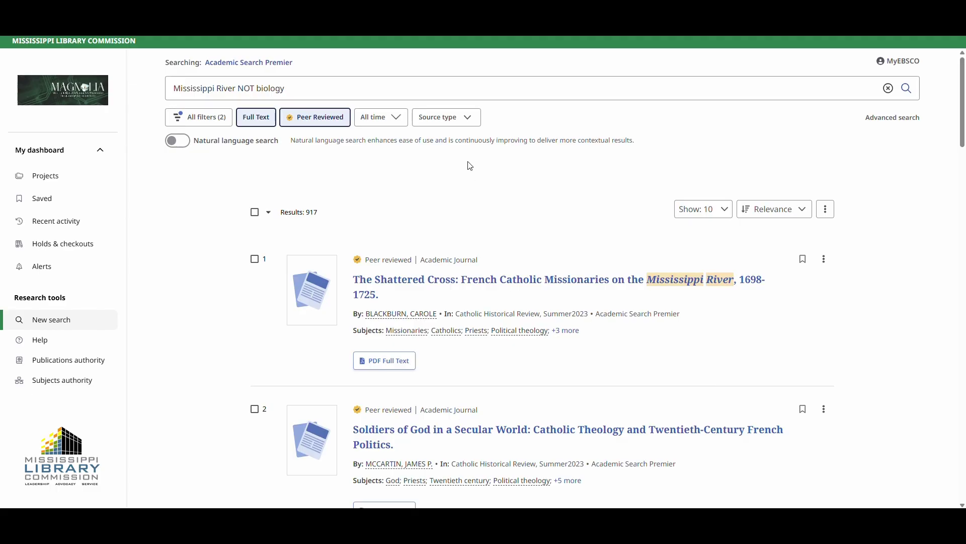
{"action": "left_click", "coordinate": [397, 117]}
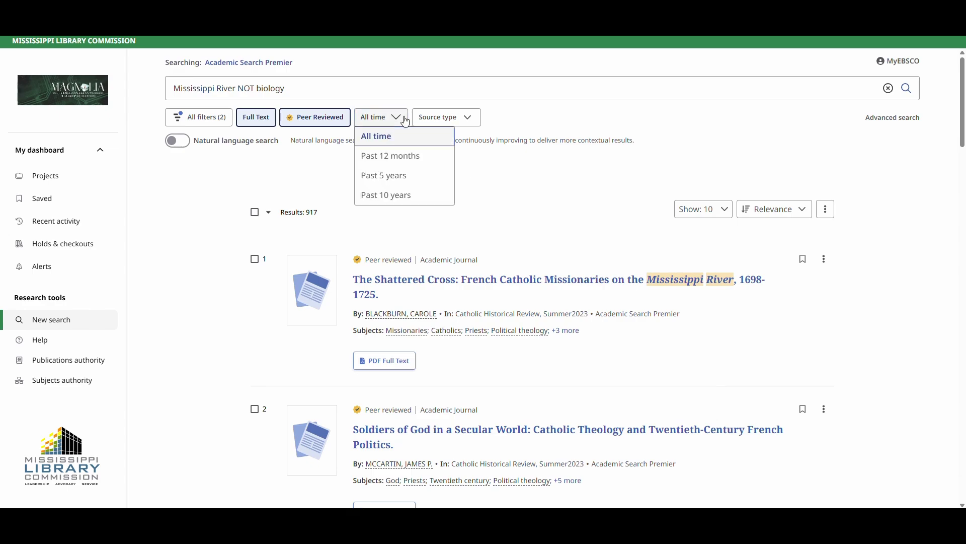
{"action": "left_click", "coordinate": [403, 154]}
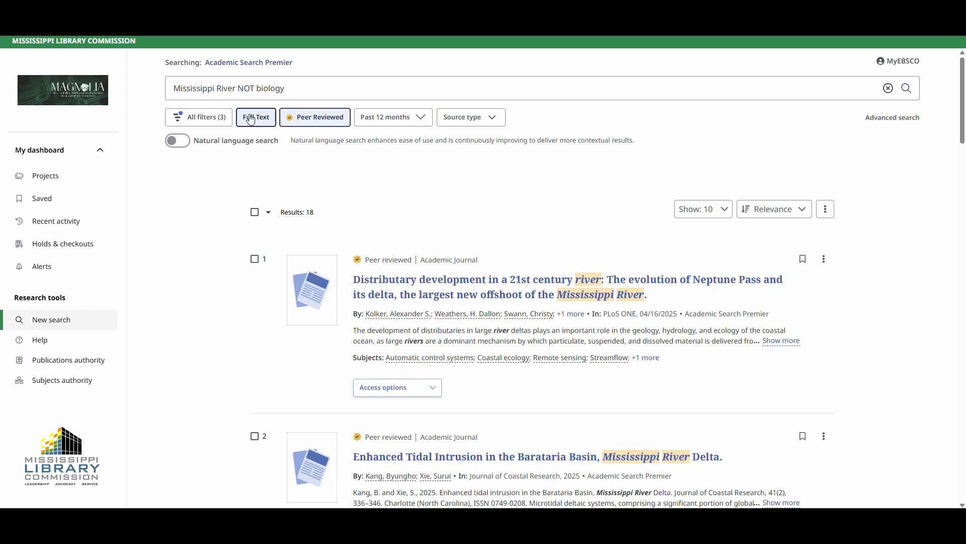
- Look through the complete list of filter categories for the search, closing it without changes
{"action": "left_click", "coordinate": [222, 117]}
{"action": "scroll", "coordinate": [874, 210], "scroll_direction": "down", "scroll_amount": 1}
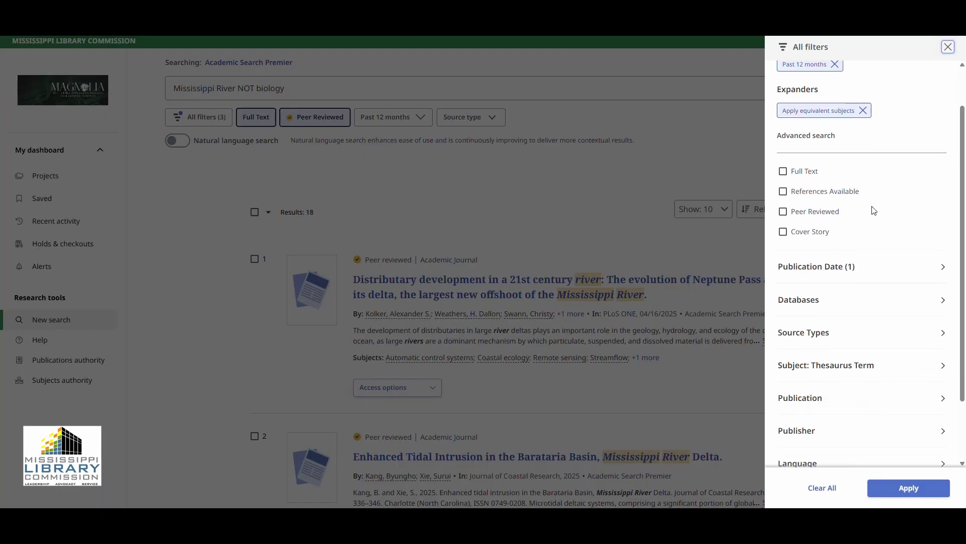
{"action": "scroll", "coordinate": [874, 211], "scroll_direction": "down", "scroll_amount": 3}
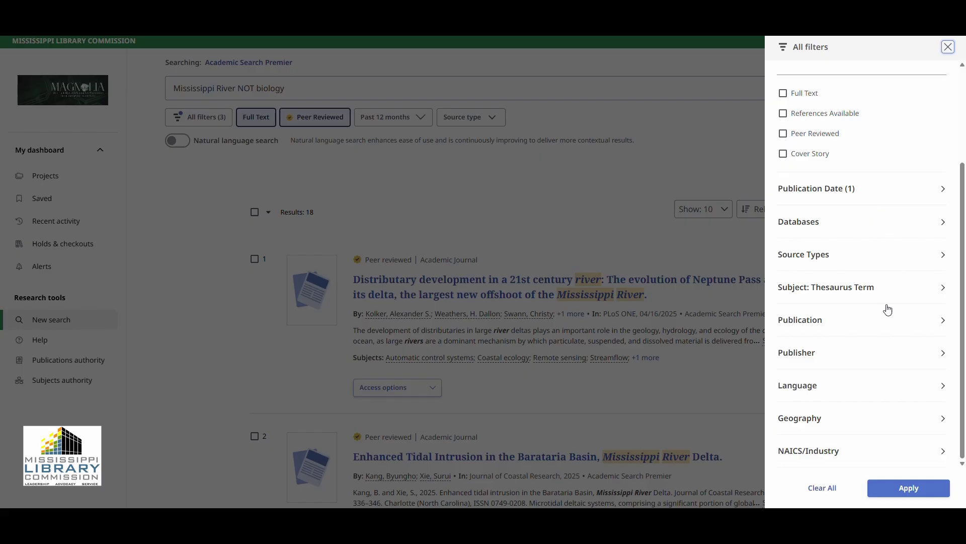
{"action": "left_click", "coordinate": [949, 47]}
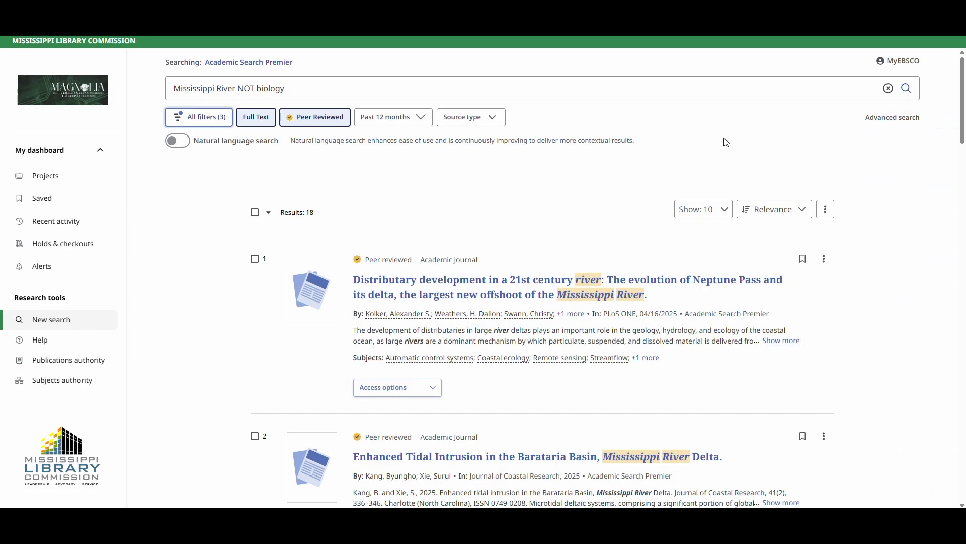
- Open the first result, the Neptune Pass article, check its download format options and save the article
{"action": "left_click", "coordinate": [604, 279]}
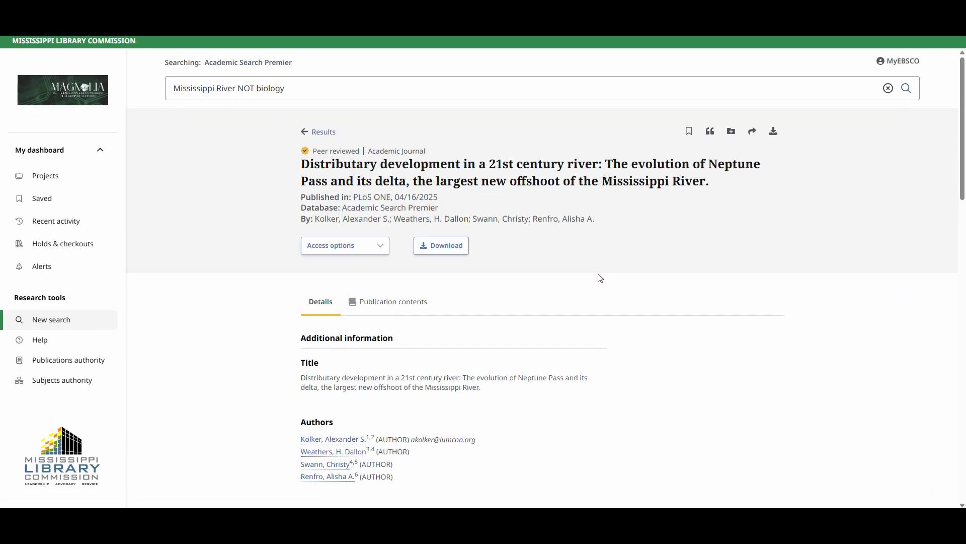
{"action": "left_click", "coordinate": [773, 134]}
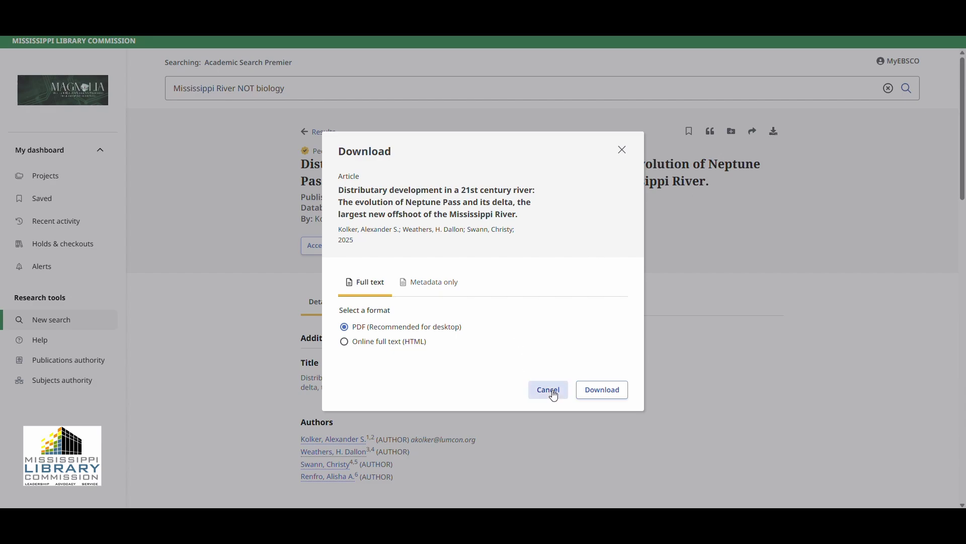
{"action": "left_click", "coordinate": [623, 150]}
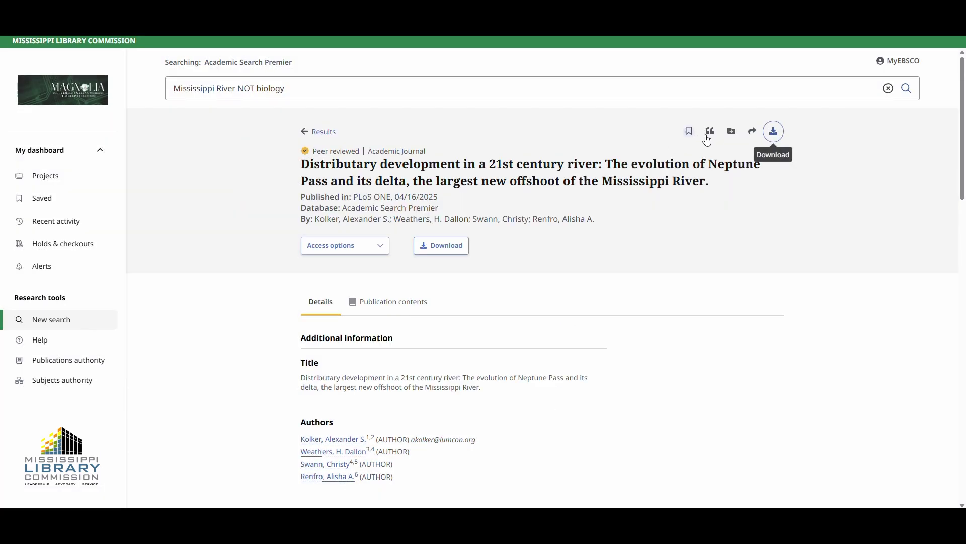
{"action": "left_click", "coordinate": [689, 133]}
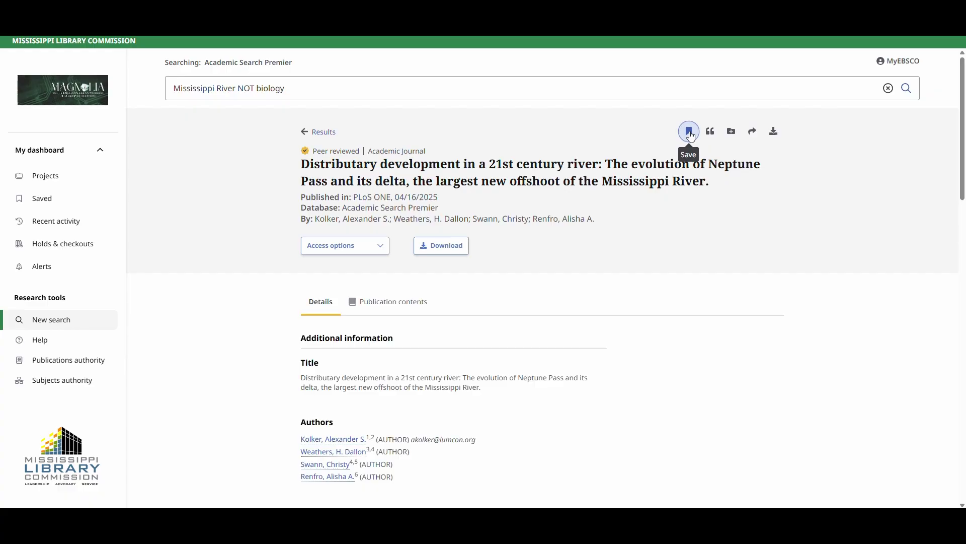
- Display the article's citation in Chicago 17th Edition (Author-Date) style and close the citation window
{"action": "left_click", "coordinate": [717, 133]}
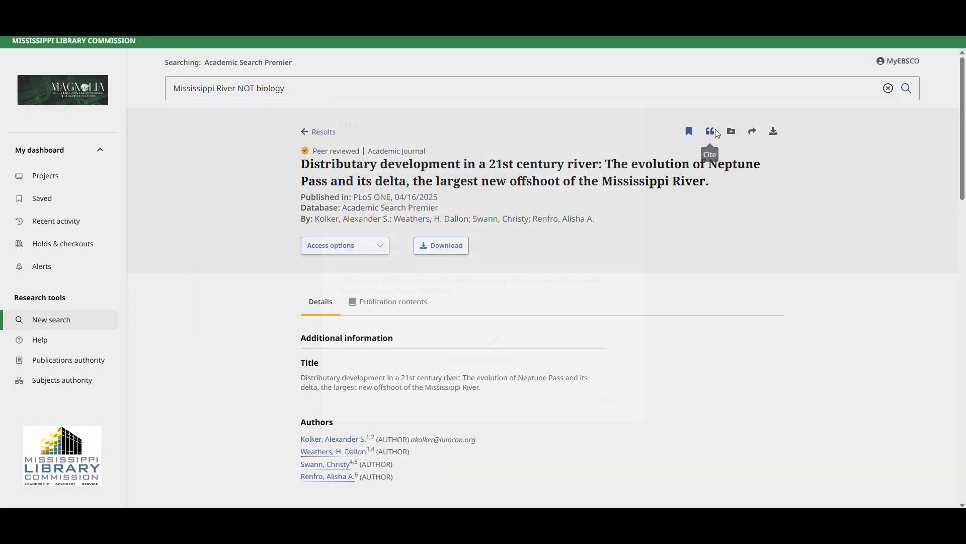
{"action": "left_click", "coordinate": [496, 289]}
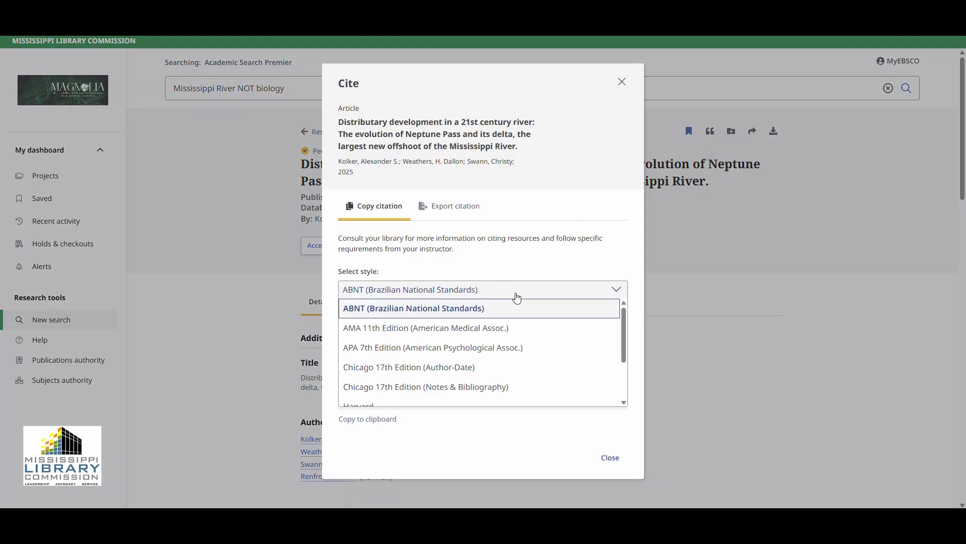
{"action": "left_click", "coordinate": [467, 372]}
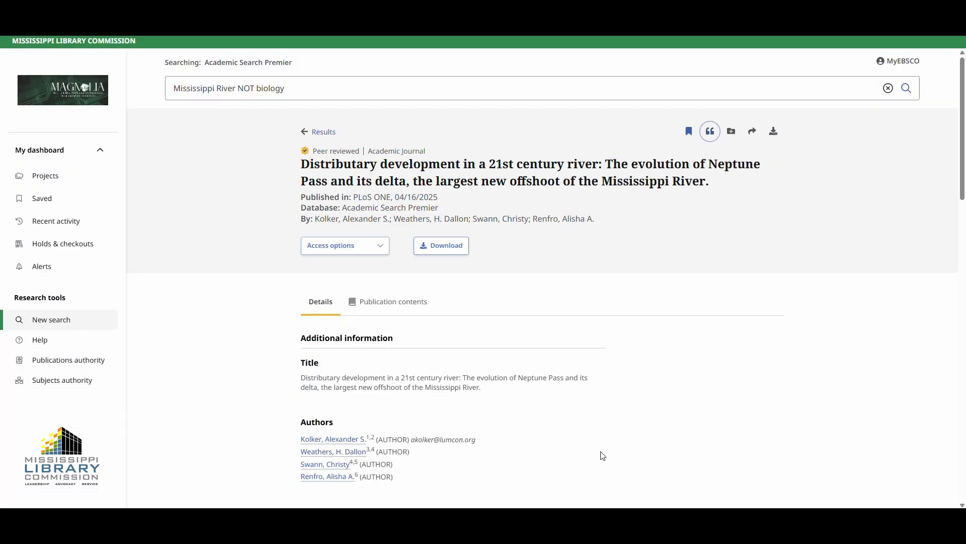
{"action": "left_click", "coordinate": [609, 451]}
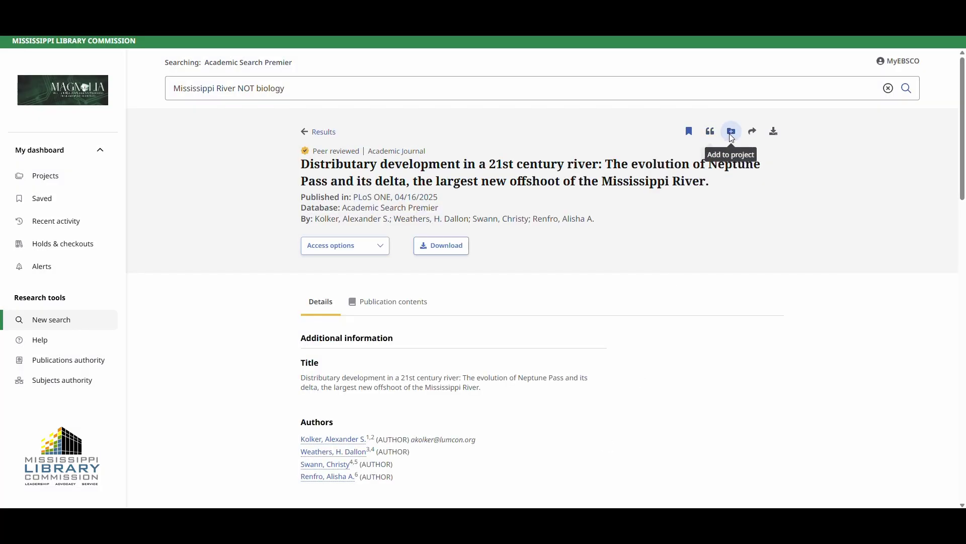
- Add the Neptune Pass article to the existing project "Example project"
{"action": "left_click", "coordinate": [732, 132]}
{"action": "left_click", "coordinate": [505, 268]}
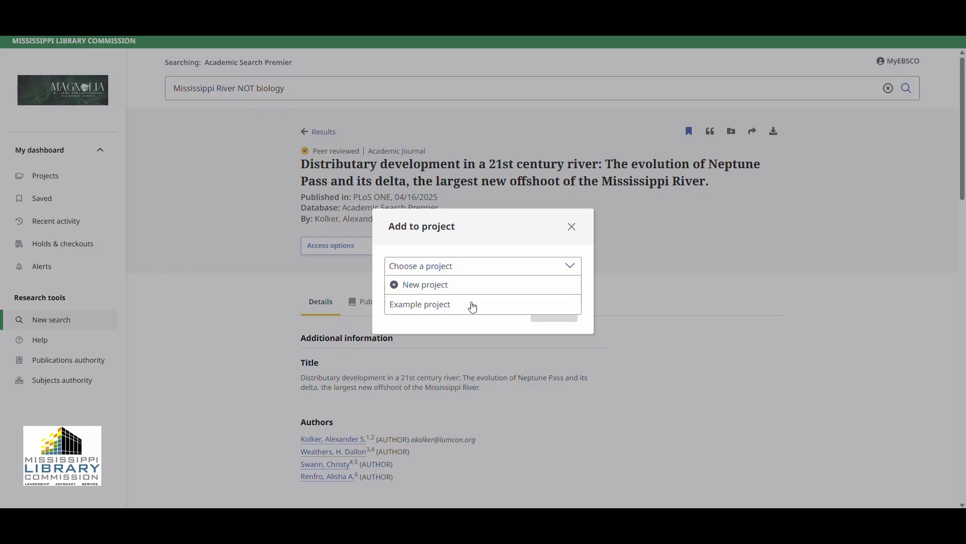
{"action": "left_click", "coordinate": [471, 303]}
{"action": "left_click", "coordinate": [563, 314]}
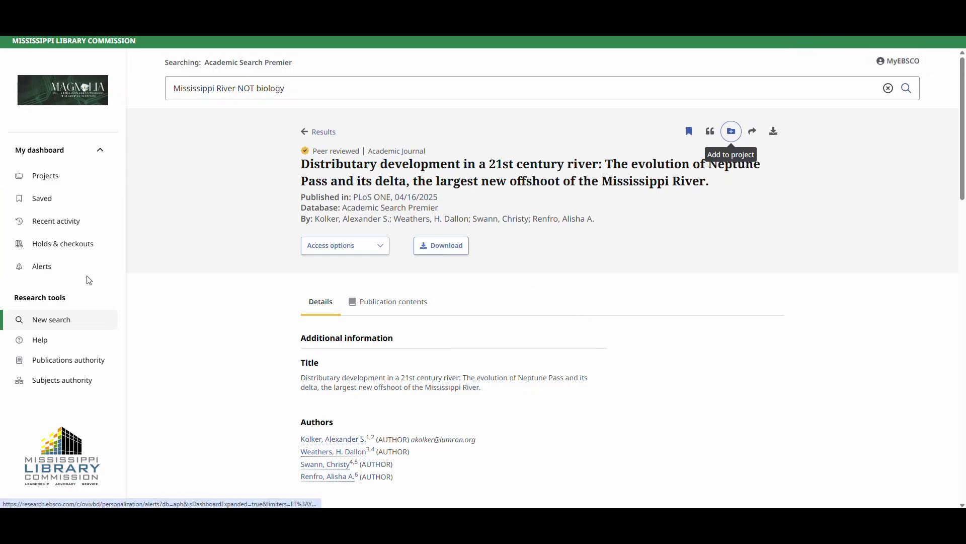
- Review the saved records on the dashboard and open "Example project" to view its records
{"action": "left_click", "coordinate": [59, 198]}
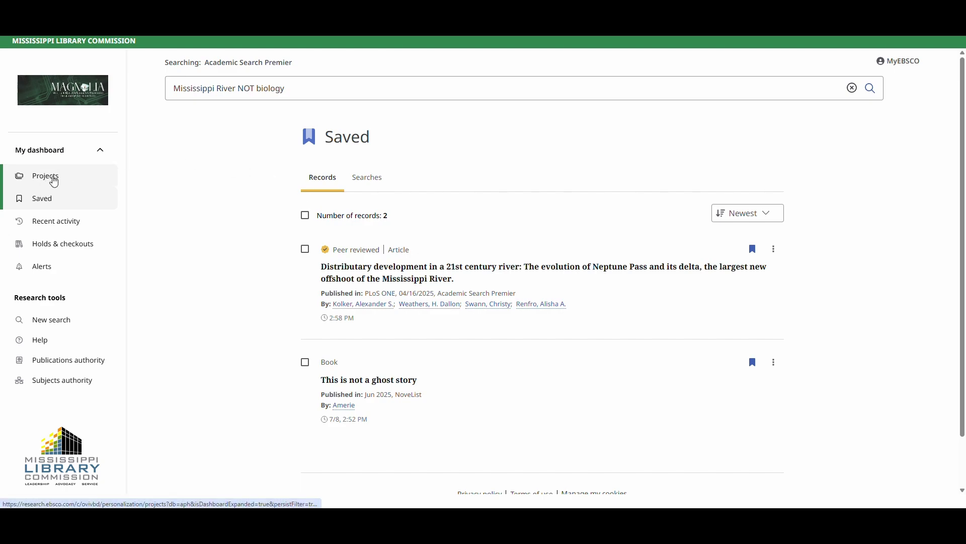
{"action": "left_click", "coordinate": [49, 179]}
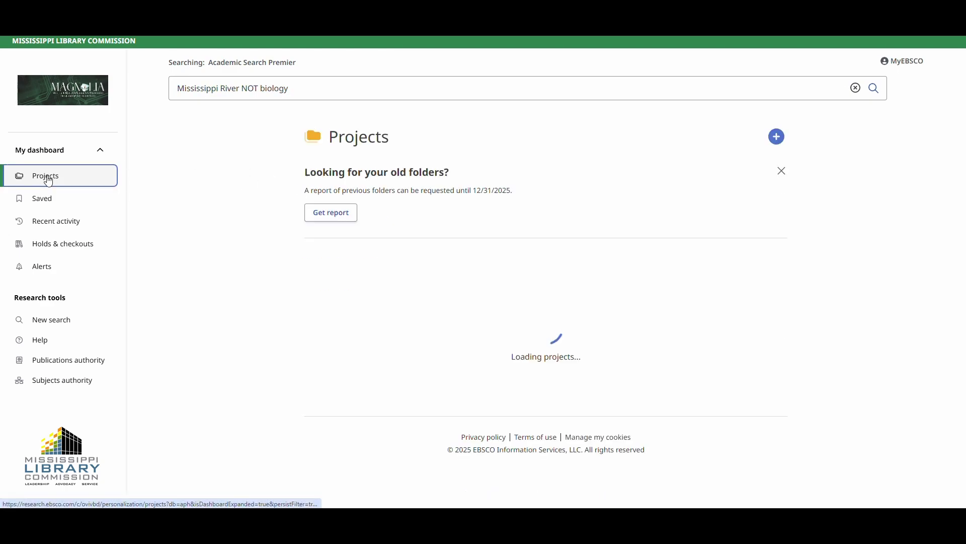
{"action": "left_click", "coordinate": [340, 292]}
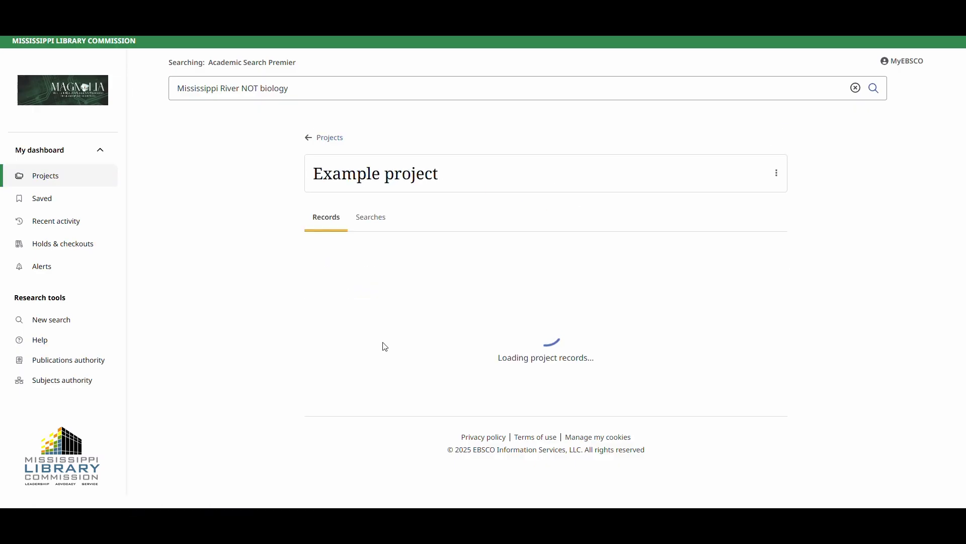